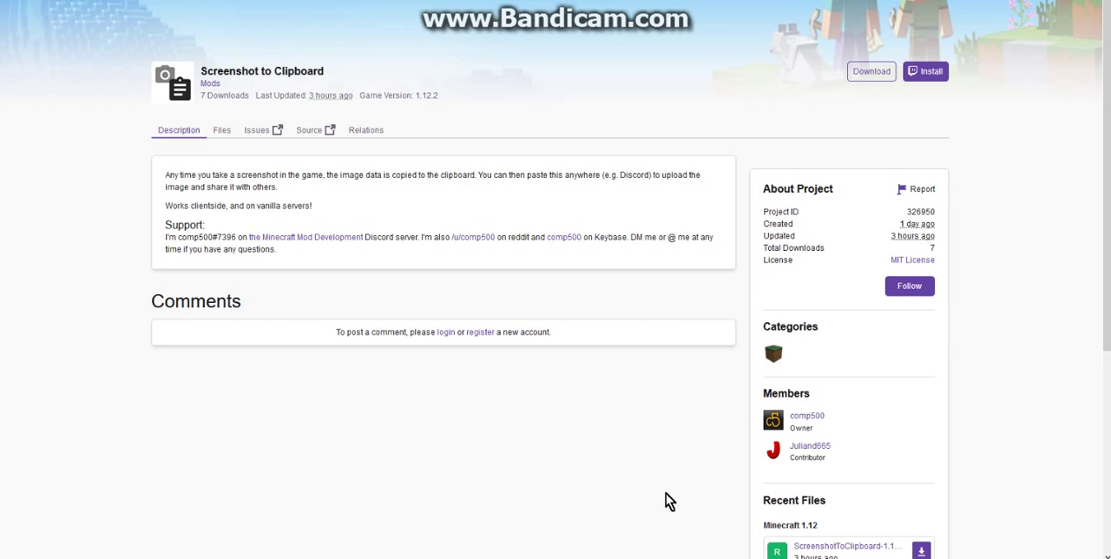
Take an F2 screenshot in Minecraft, open the inventory, and paste it into Discord #general
key("e")
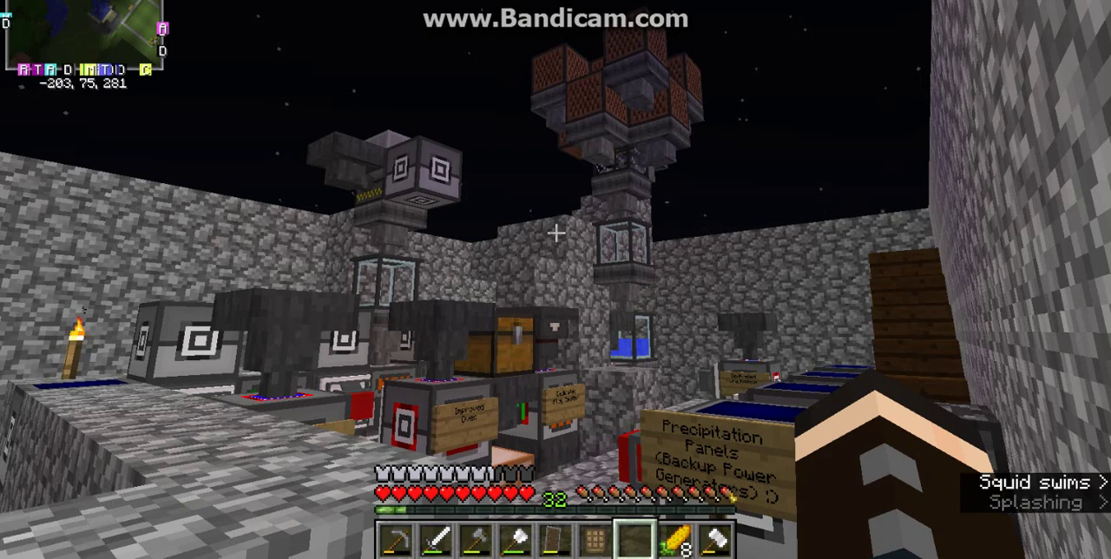
key("F2")
key("e")
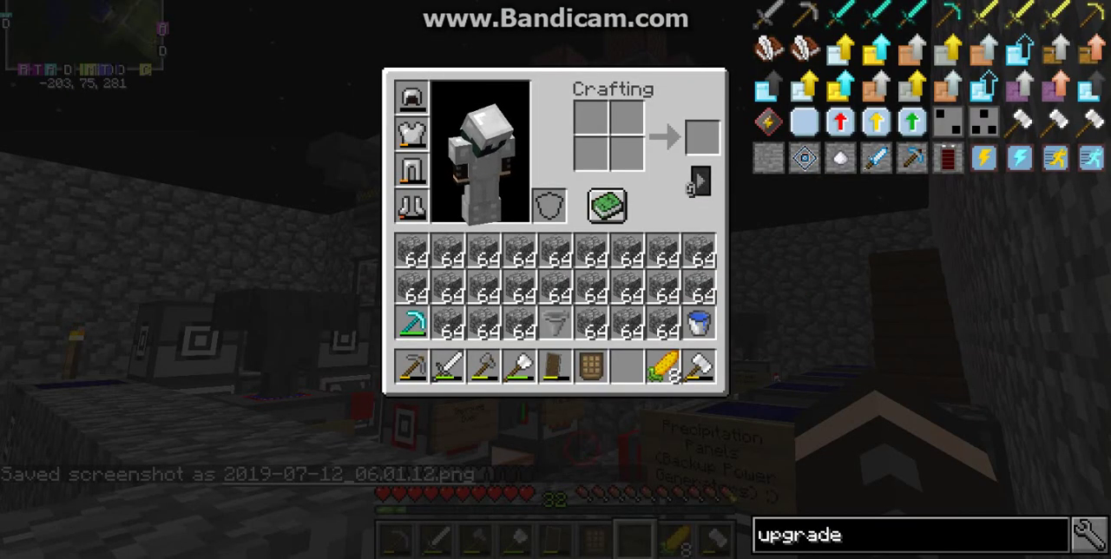
key("alt+Tab")
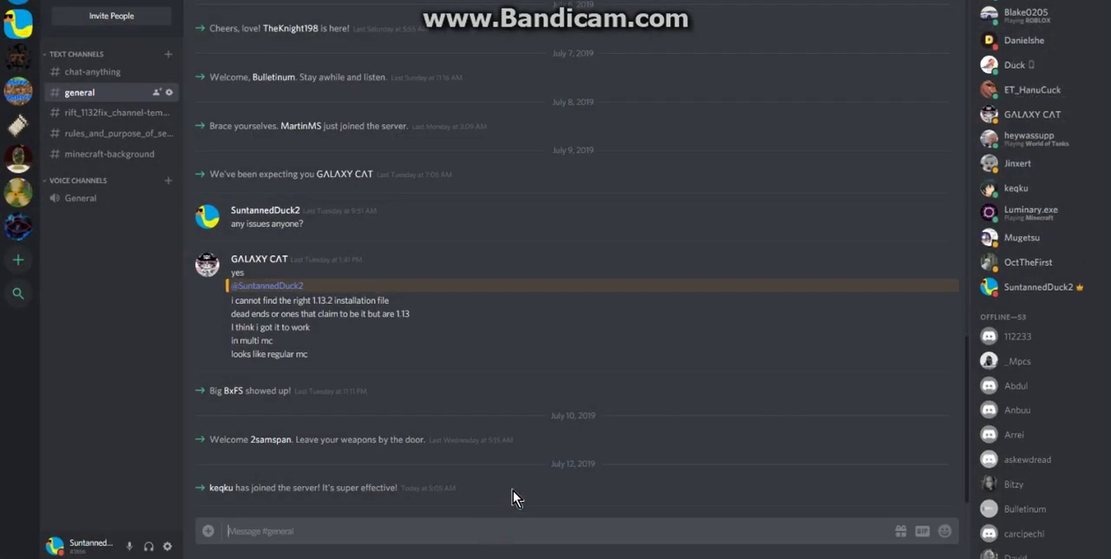
key("ctrl+v")
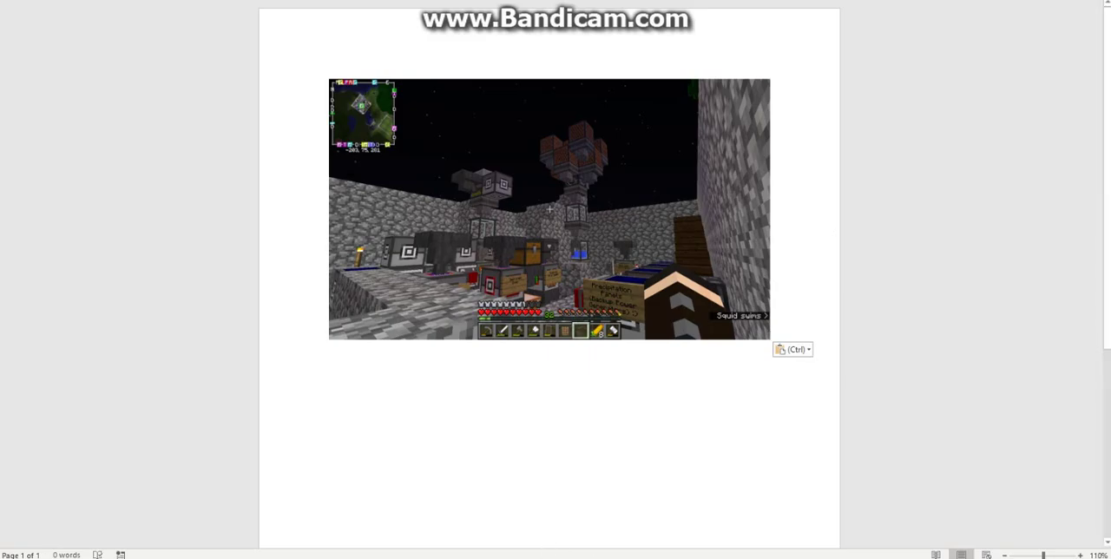
Return to the Screenshot to Clipboard mod page and focus its window
key("alt+Tab")
left_click(603, 449)
left_click(606, 437)
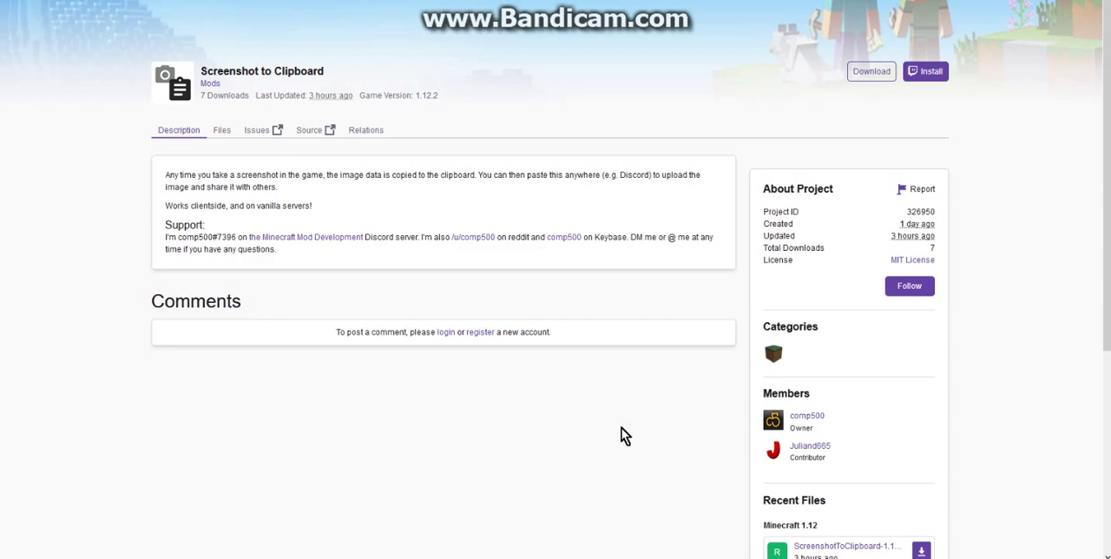
Leave the mod page and switch back to Minecraft with the inventory open
left_click(631, 441)
key("alt+Tab")
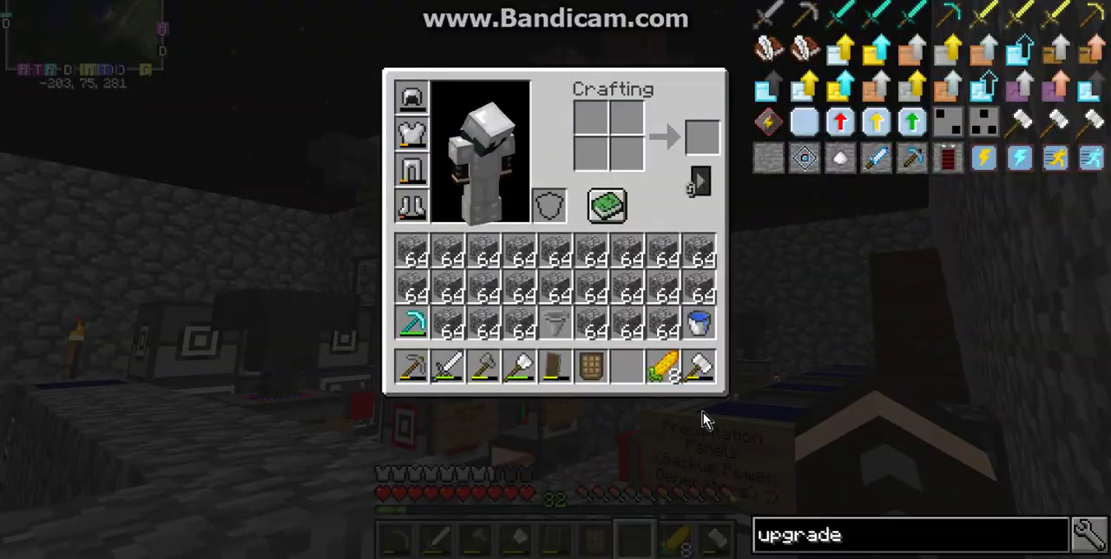